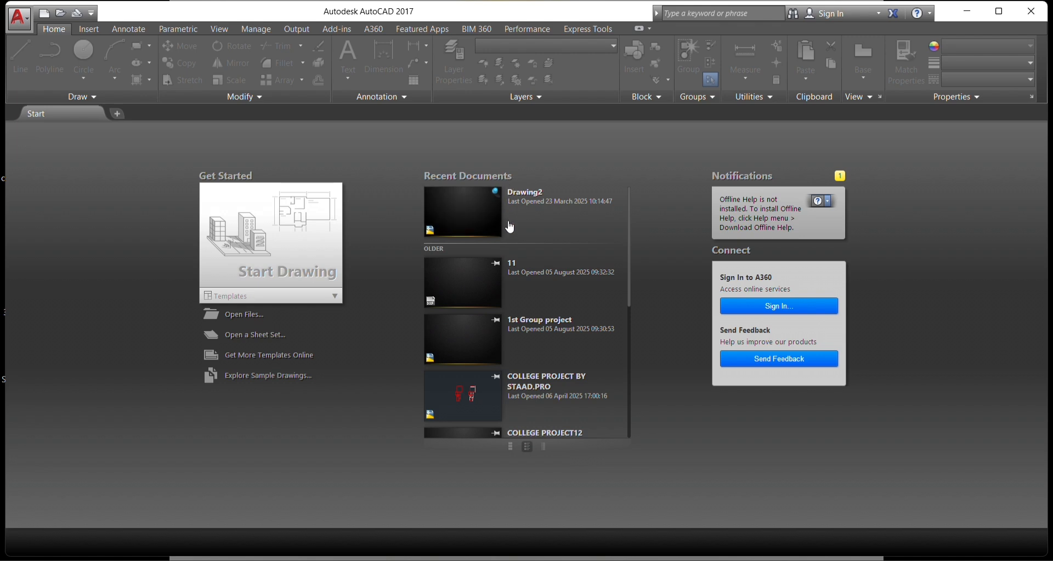
Look through the recent documents and start a new blank drawing.
{"action": "scroll", "coordinate": [545, 360], "scroll_direction": "down", "scroll_amount": 5}
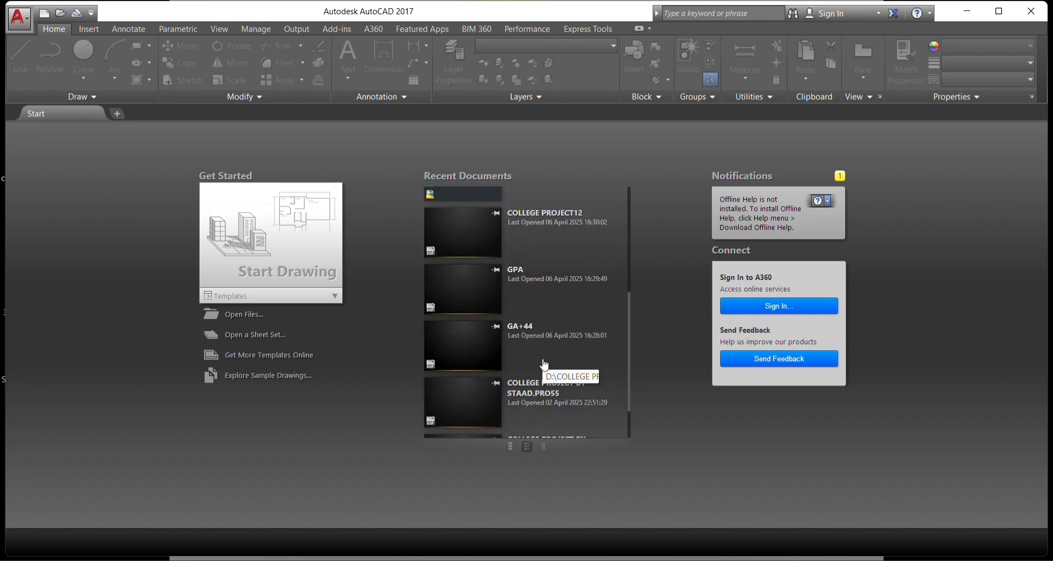
{"action": "scroll", "coordinate": [545, 360], "scroll_direction": "up", "scroll_amount": 5}
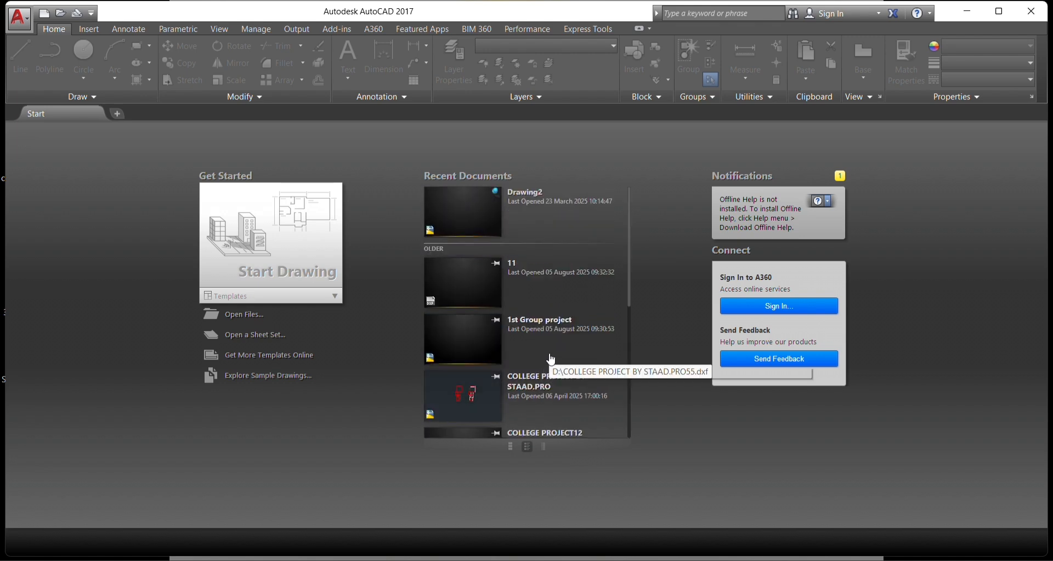
{"action": "left_click", "coordinate": [295, 264]}
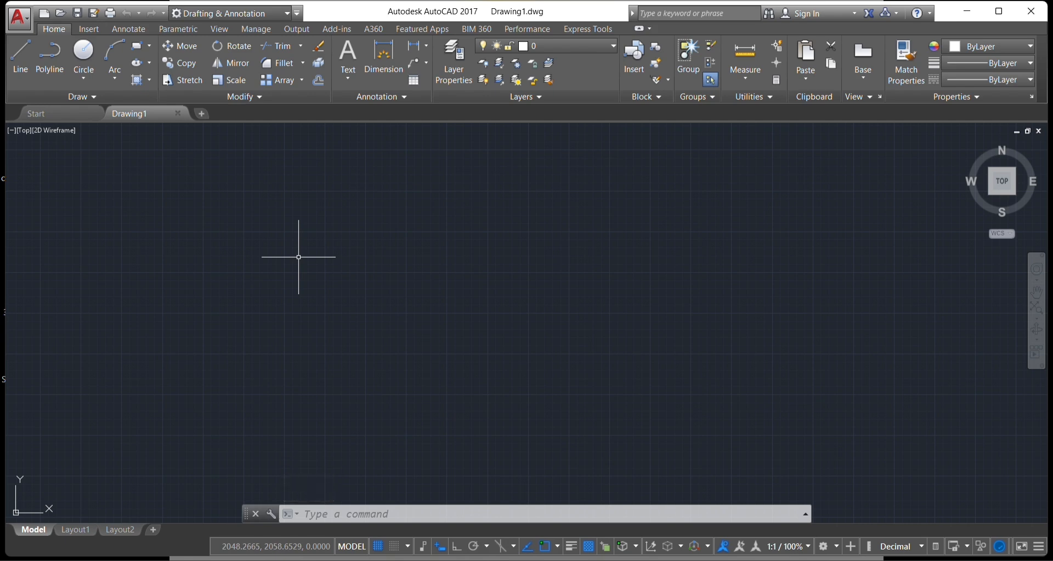
Set the drawing's length units to Architectural with a precision of 0'-0".
{"action": "type", "text": "un"}
{"action": "key", "text": "Return"}
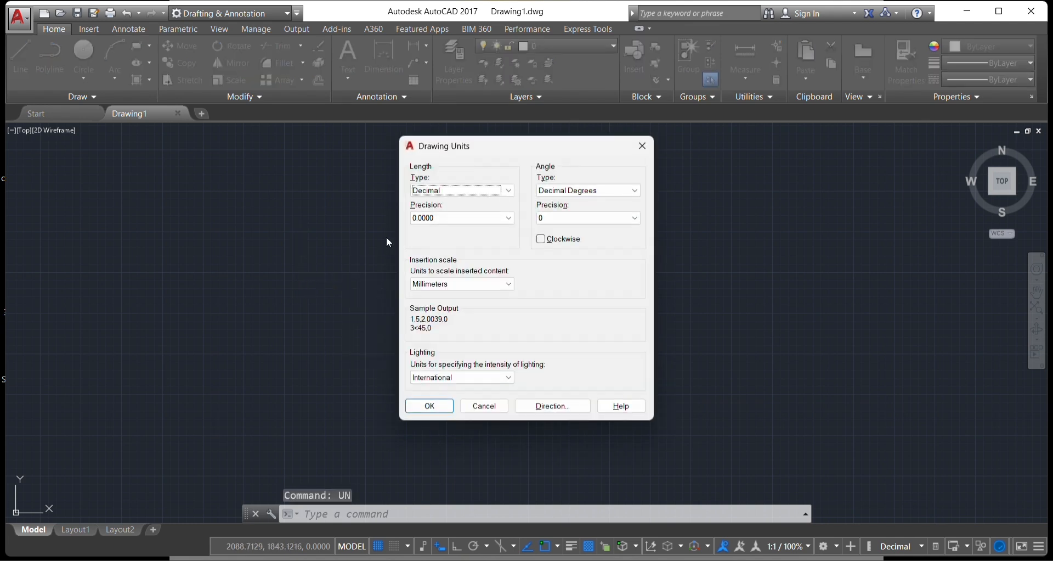
{"action": "left_click", "coordinate": [509, 192]}
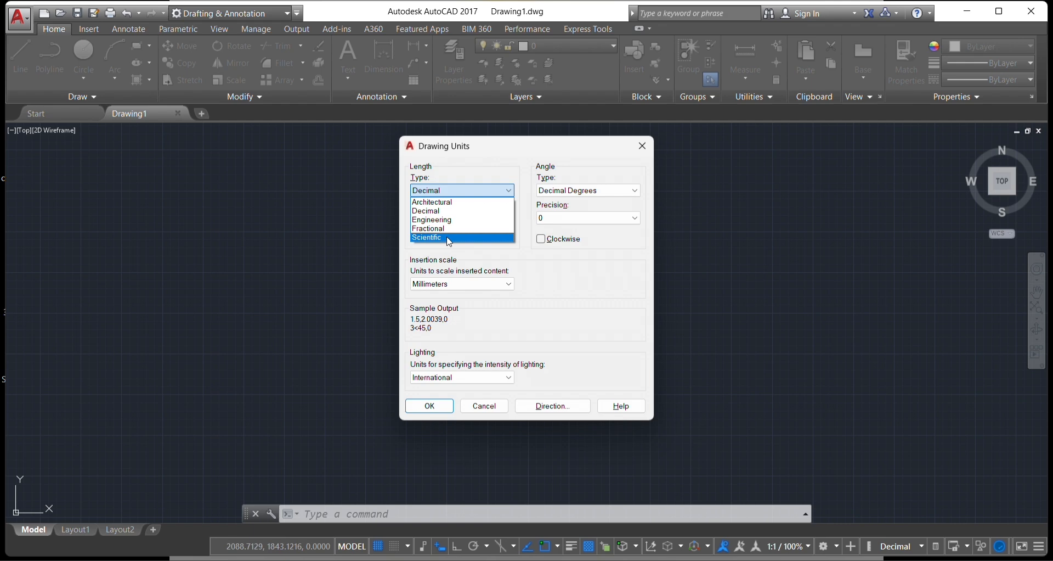
{"action": "left_click", "coordinate": [456, 203]}
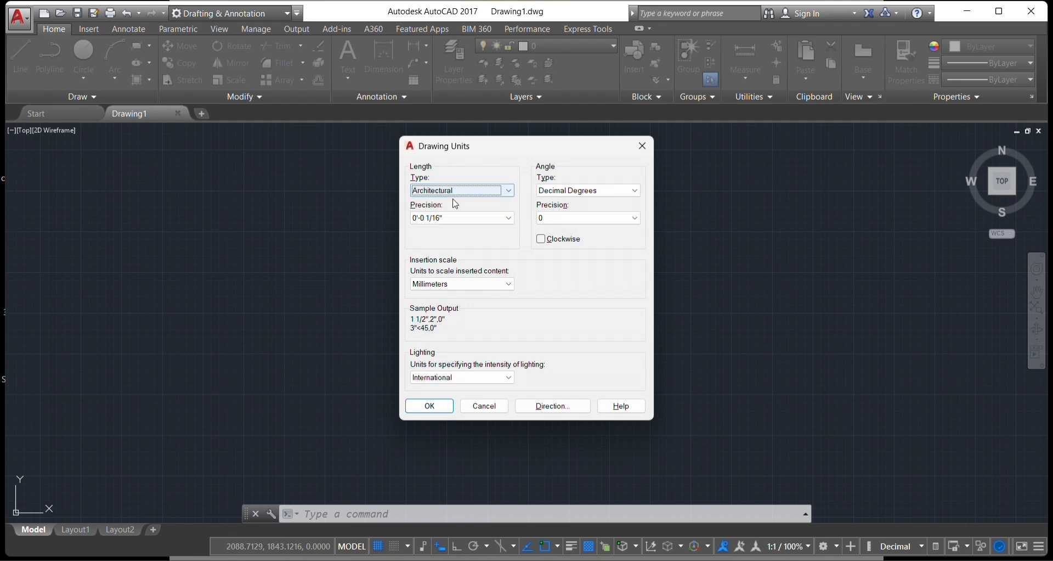
{"action": "left_click", "coordinate": [454, 219]}
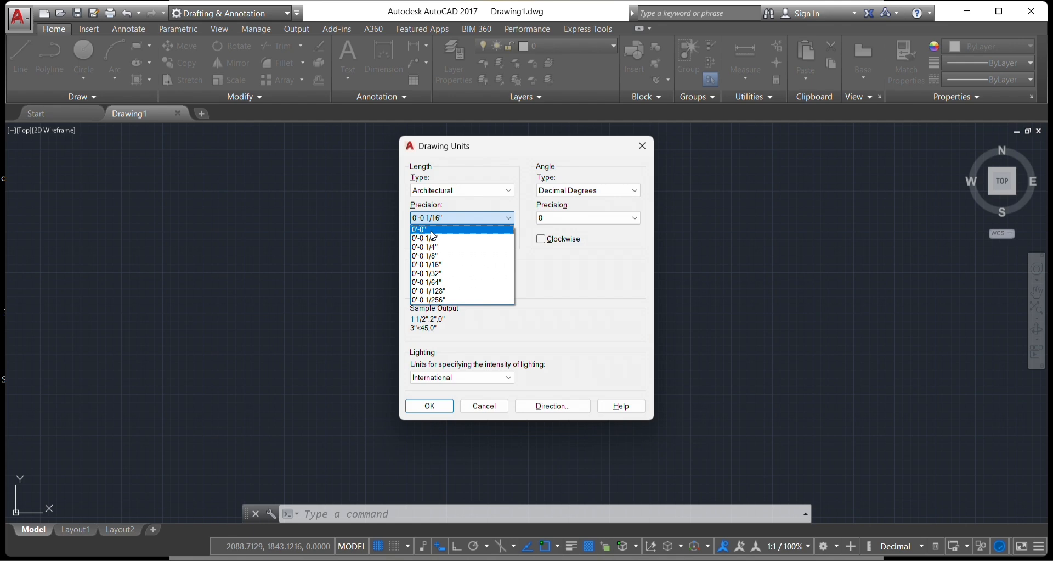
{"action": "left_click", "coordinate": [432, 231]}
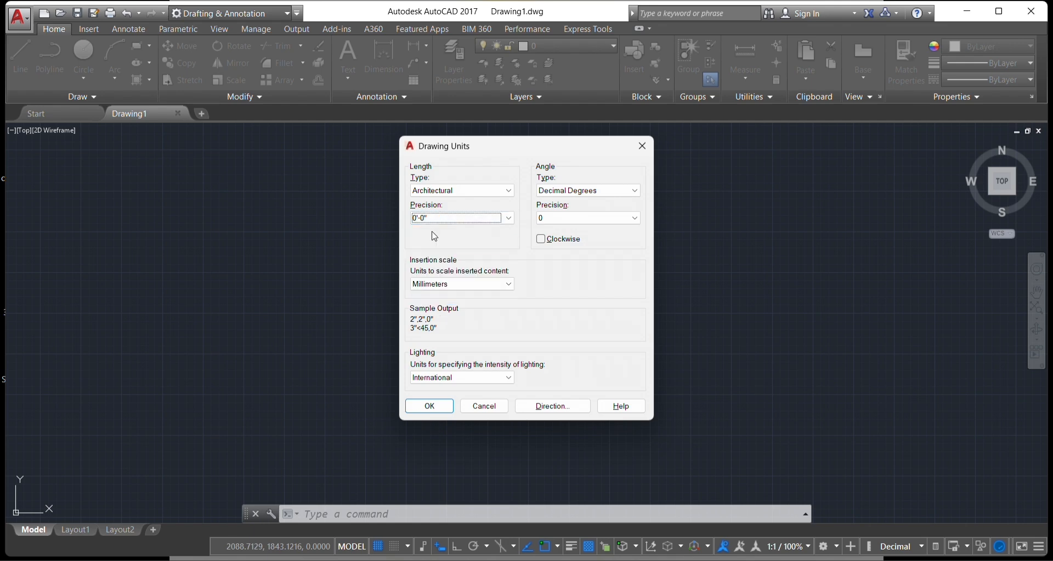
Set the insertion scale to Inches and the angle precision to 0.00, and apply the drawing units.
{"action": "left_click", "coordinate": [490, 285]}
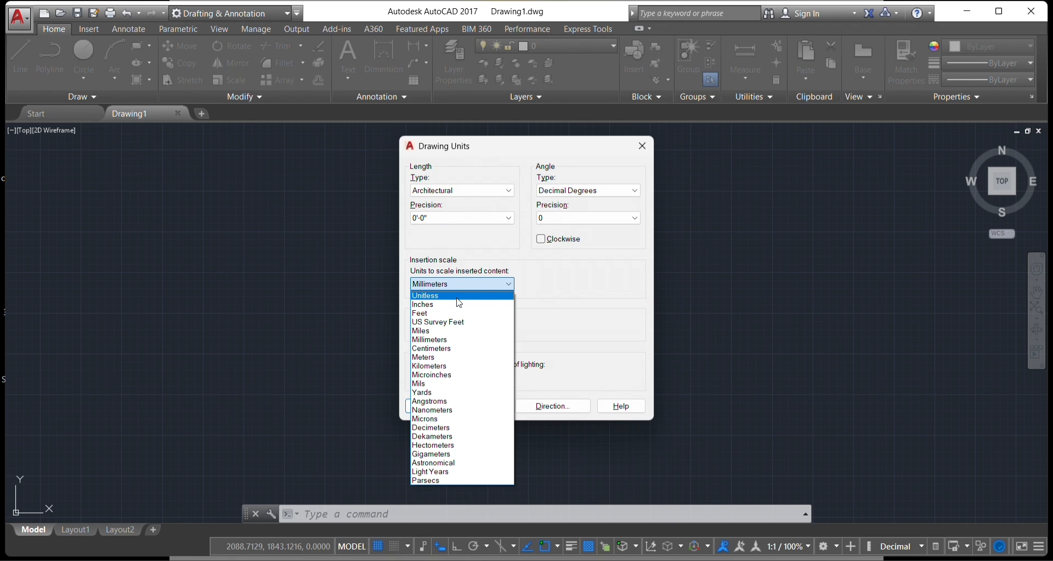
{"action": "left_click", "coordinate": [423, 305]}
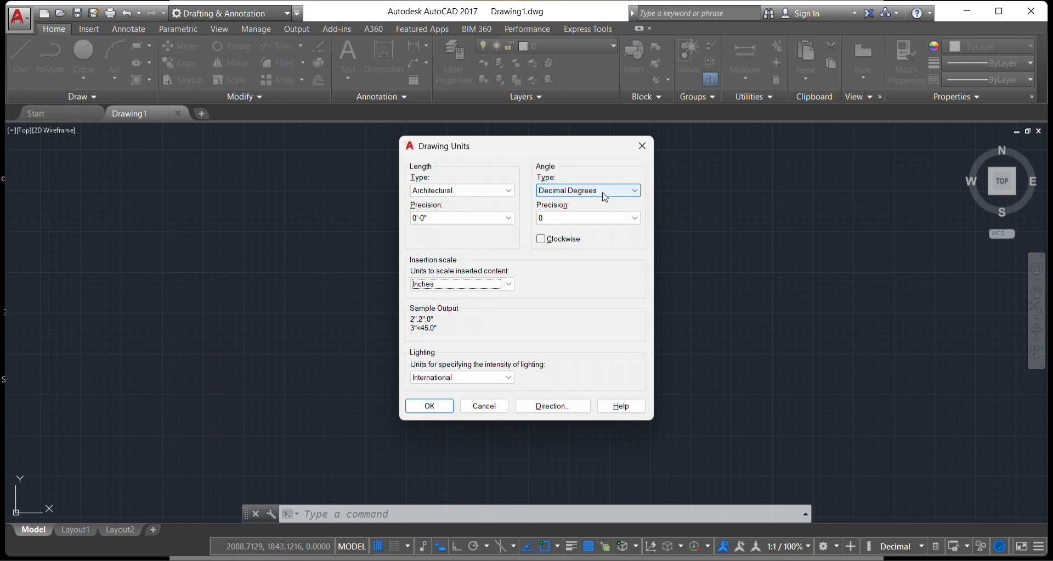
{"action": "left_click", "coordinate": [609, 219]}
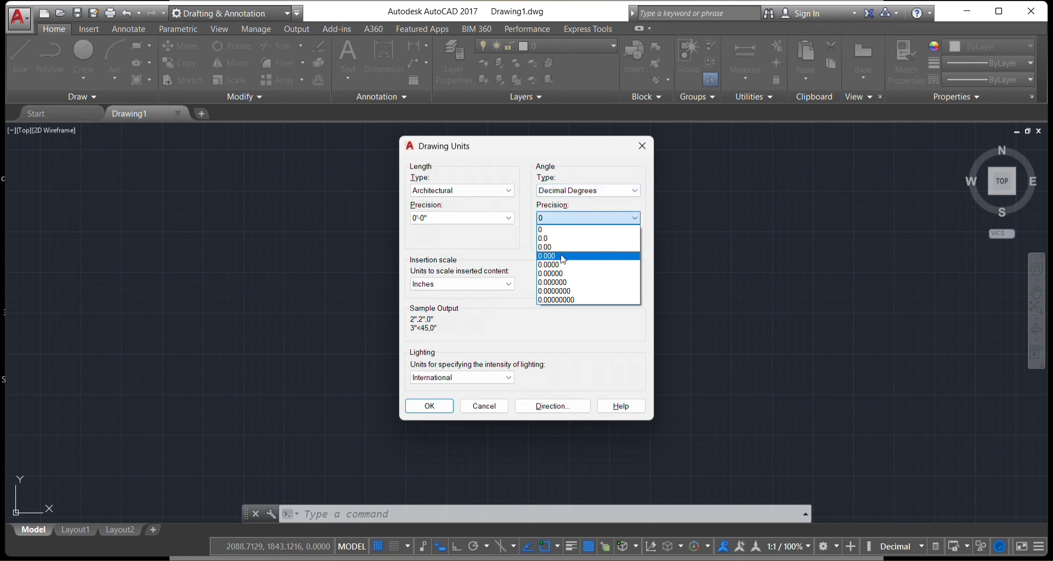
{"action": "left_click", "coordinate": [547, 247]}
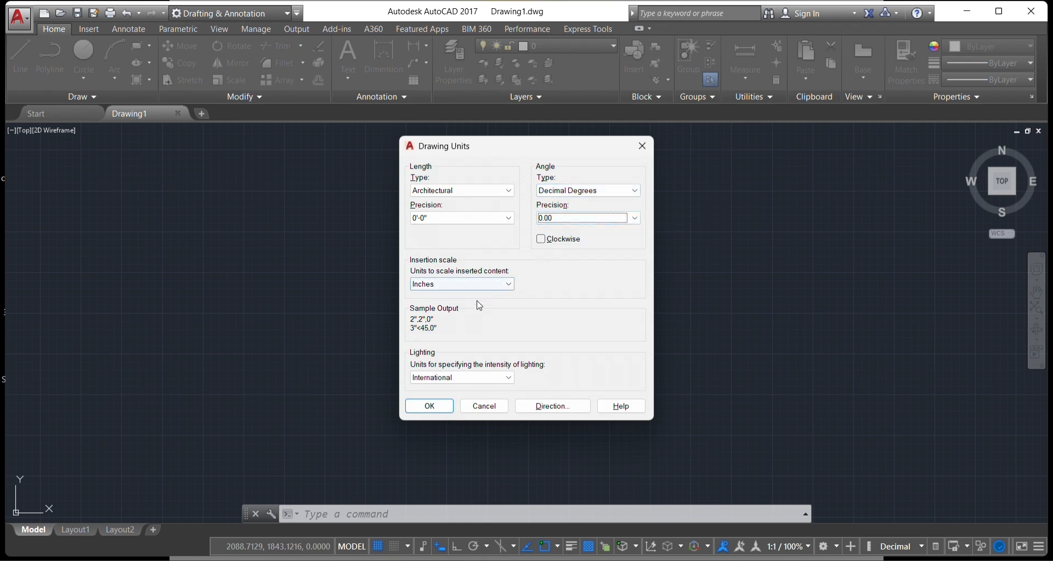
{"action": "left_click", "coordinate": [445, 407]}
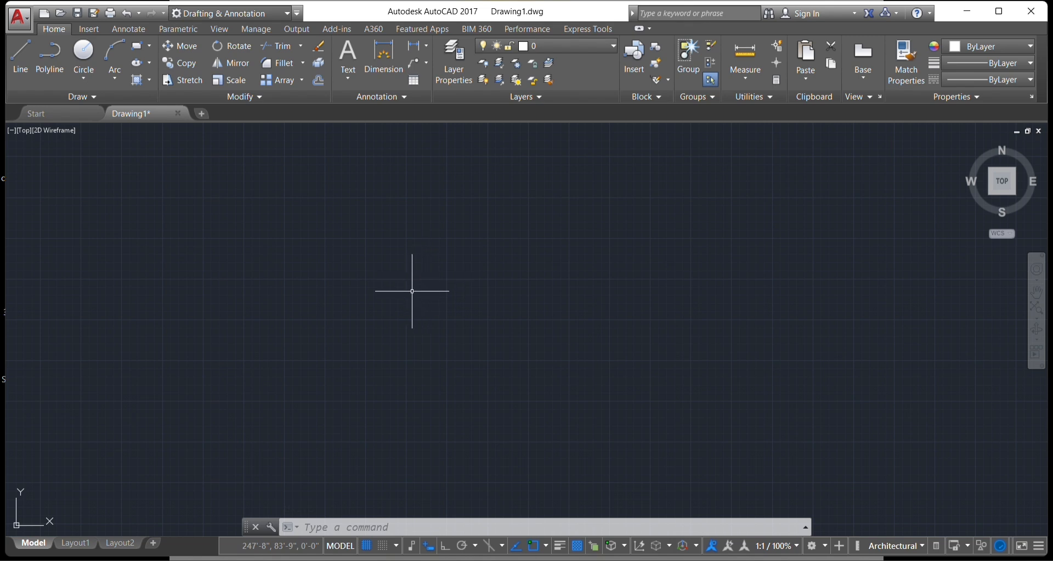
Modify the ISO-25 dimension style so linear dimensions use the Architectural unit format with 0'-0" precision.
{"action": "type", "text": "D"}
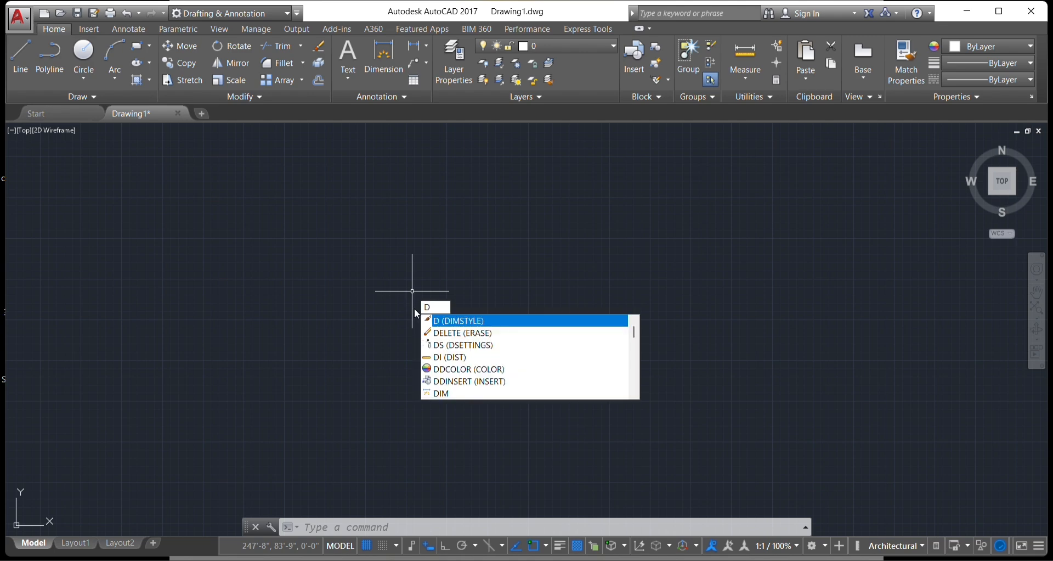
{"action": "key", "text": "Return"}
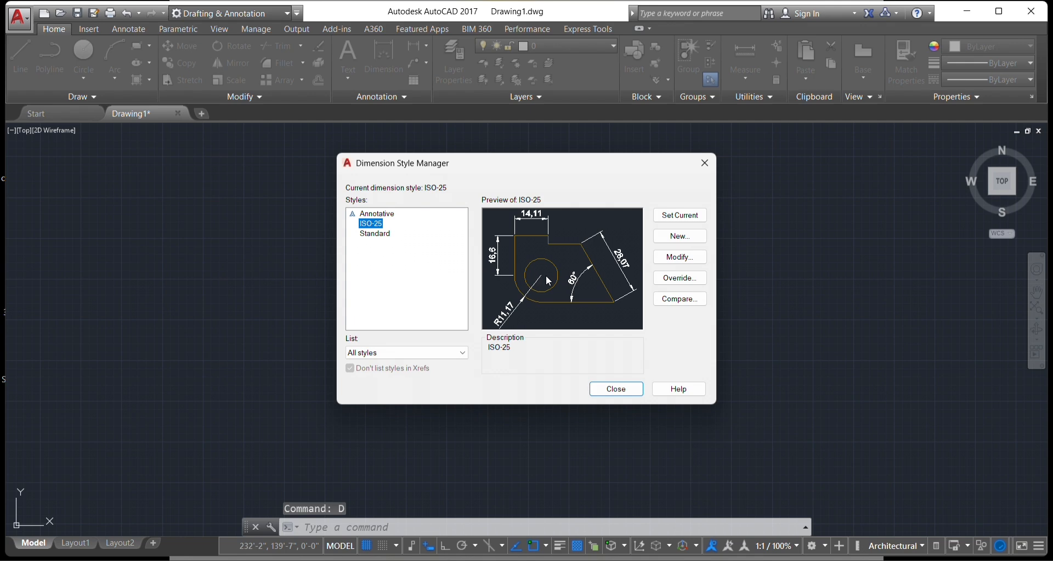
{"action": "left_click", "coordinate": [680, 258]}
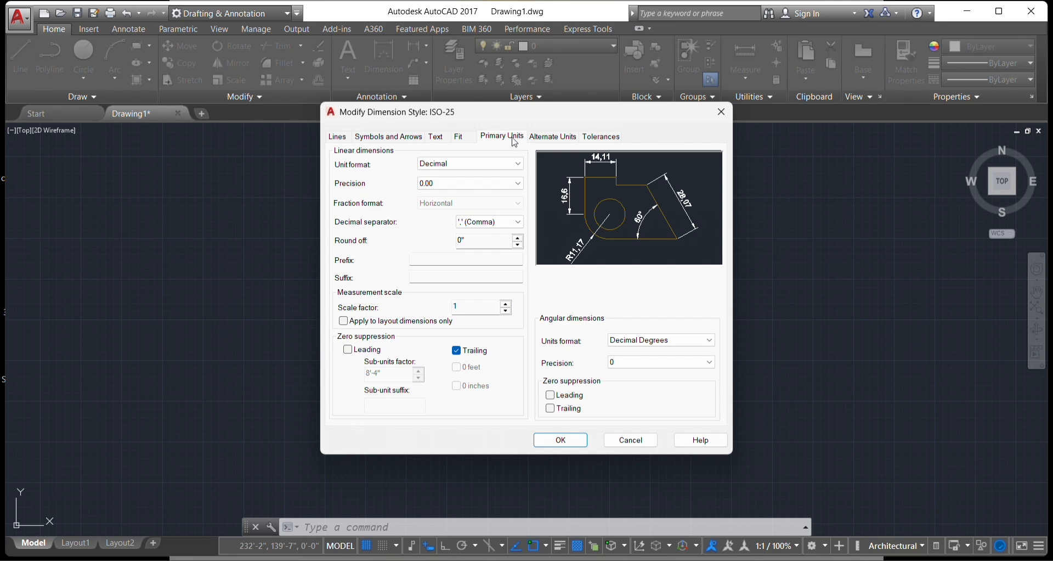
{"action": "left_click", "coordinate": [520, 165]}
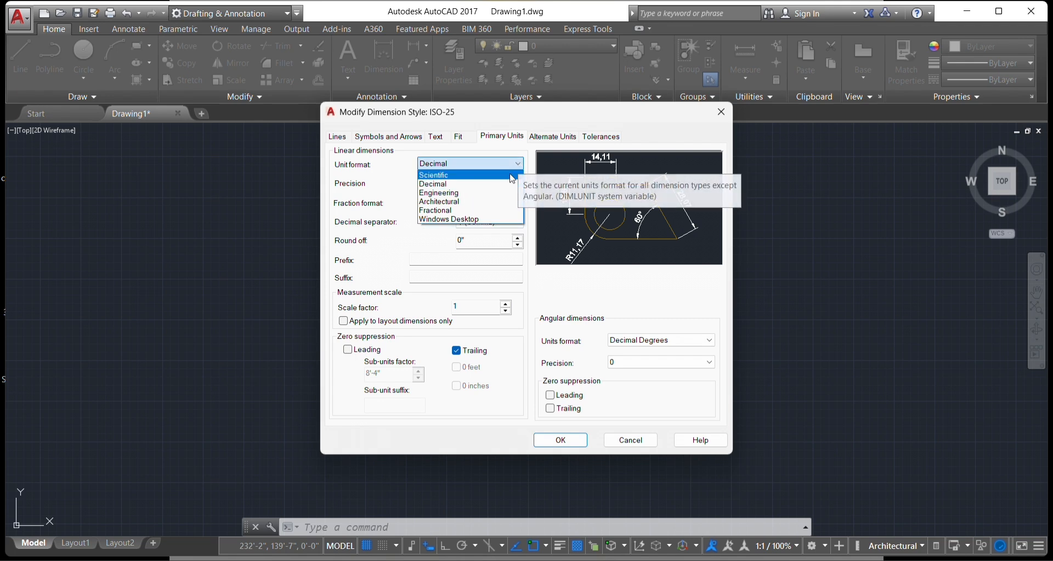
{"action": "left_click", "coordinate": [480, 202]}
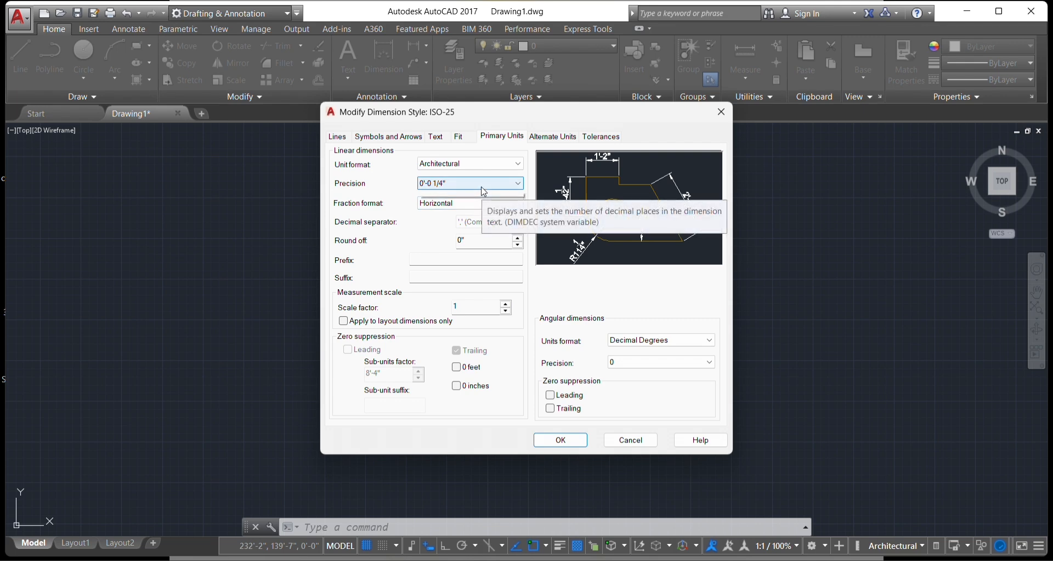
{"action": "left_click", "coordinate": [483, 186]}
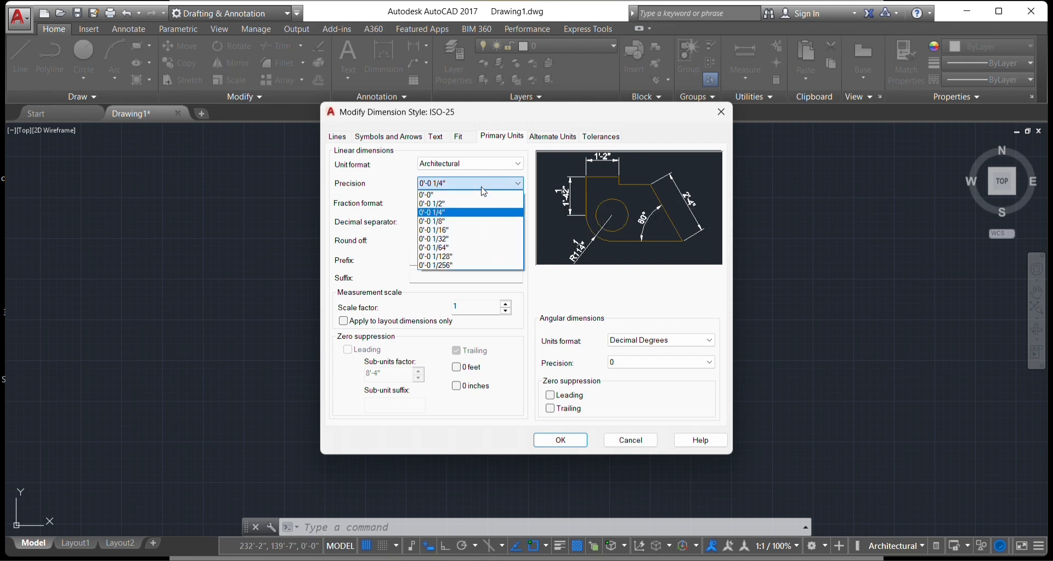
{"action": "left_click", "coordinate": [447, 197]}
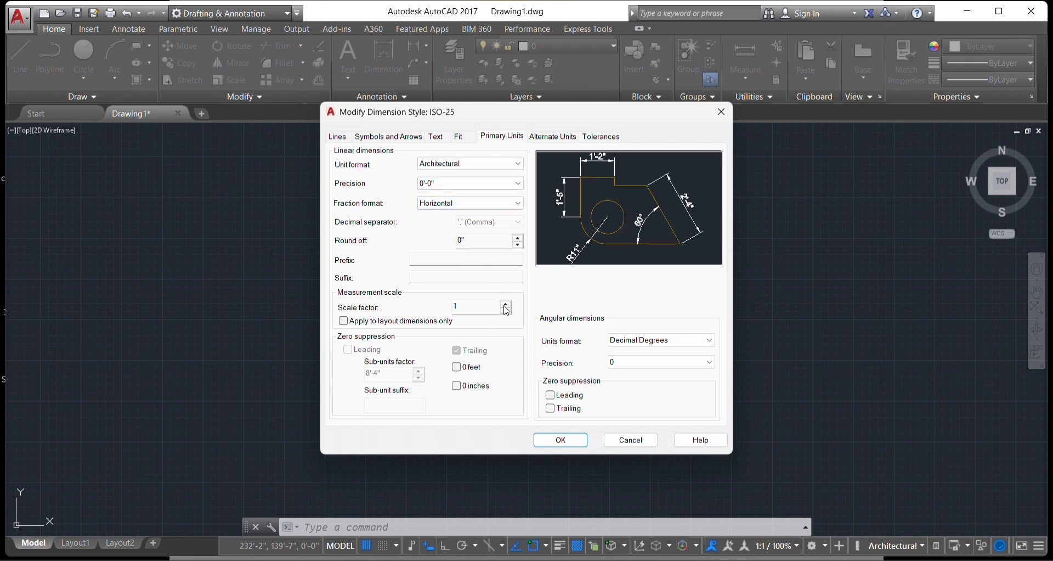
Set the ISO-25 style's angular dimension precision to 0.00, then save the style and close the Dimension Style Manager.
{"action": "left_click", "coordinate": [665, 363]}
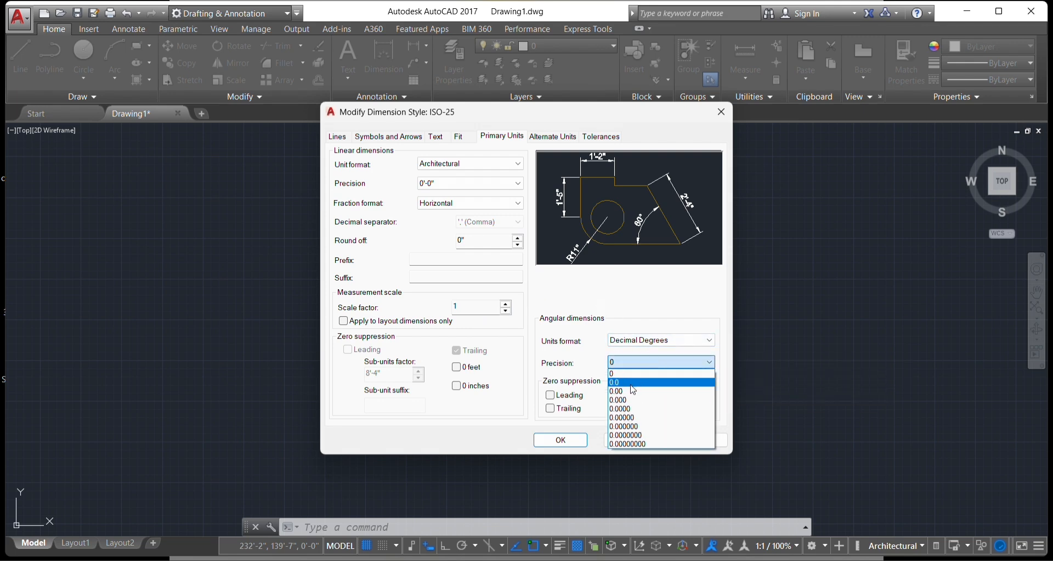
{"action": "left_click", "coordinate": [626, 392]}
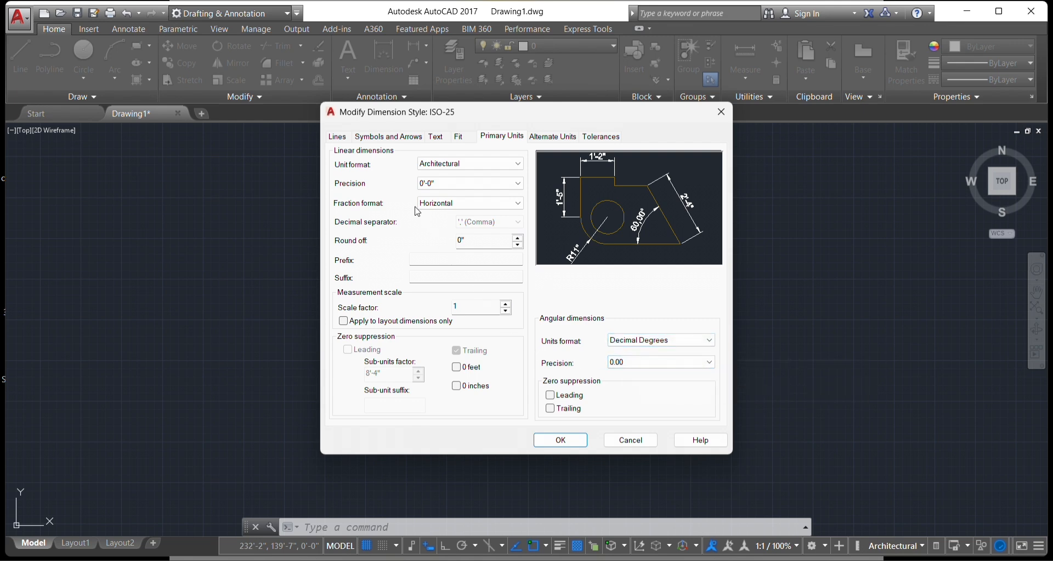
{"action": "left_click", "coordinate": [561, 440]}
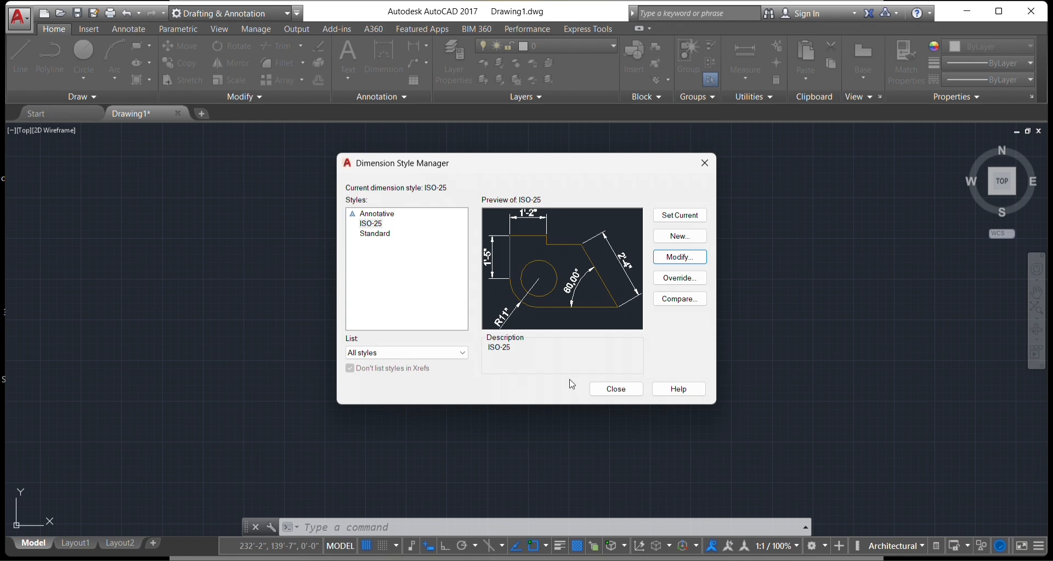
{"action": "left_click", "coordinate": [609, 390]}
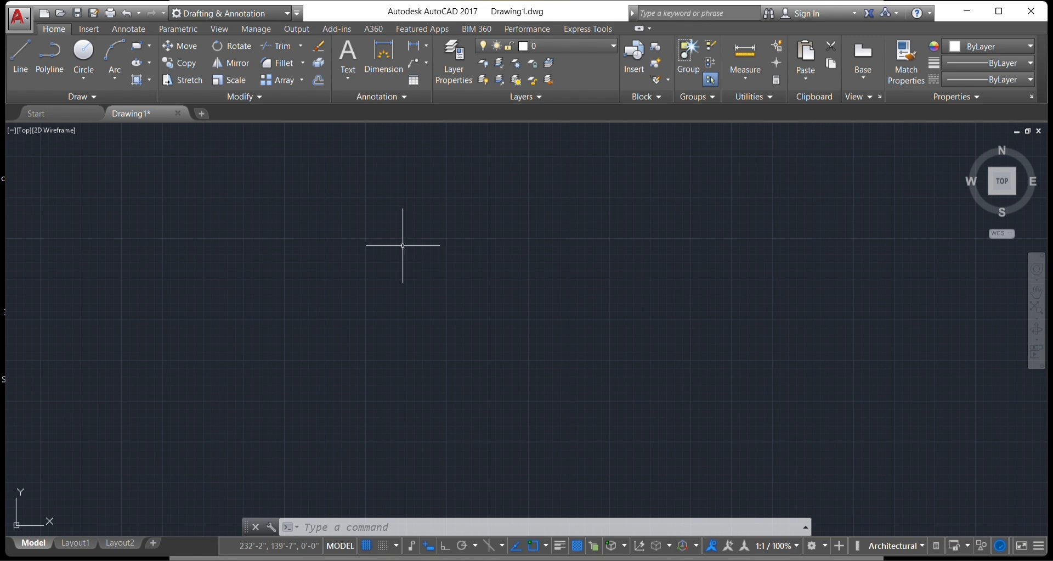
Toggle the drawing grid and leave it turned off.
{"action": "key", "text": "F7"}
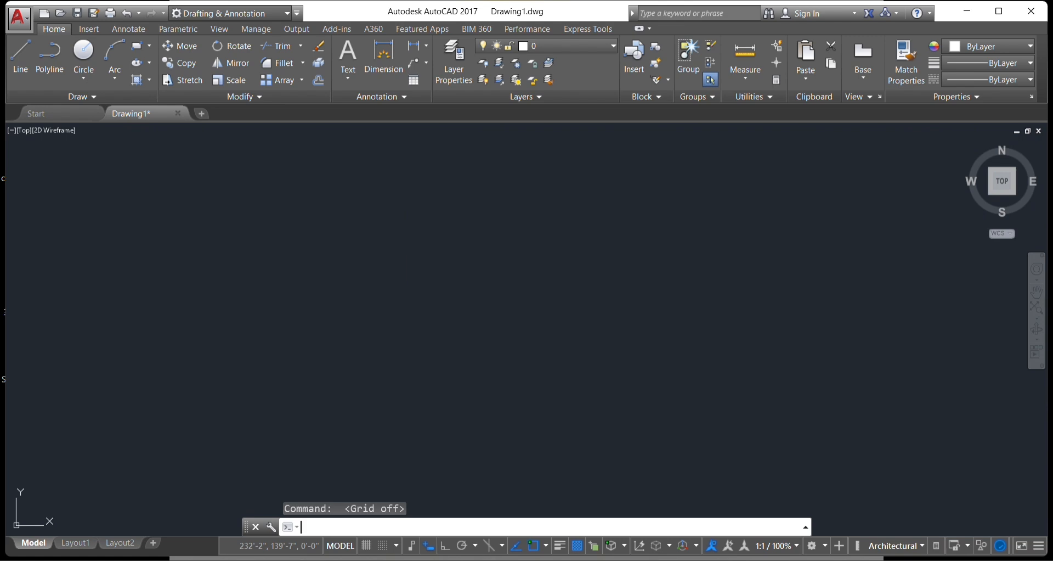
{"action": "key", "text": "F7"}
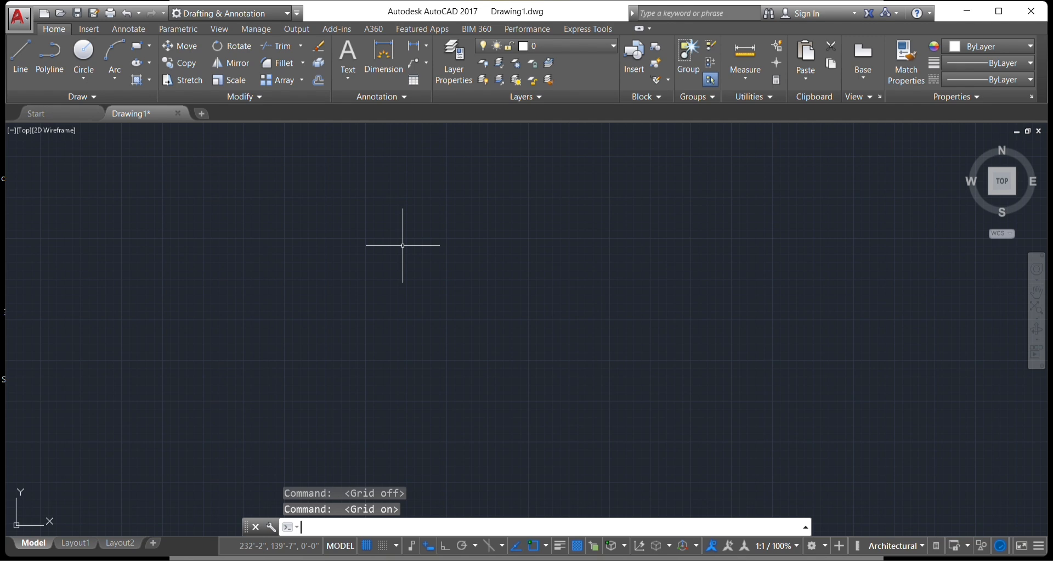
{"action": "key", "text": "F7"}
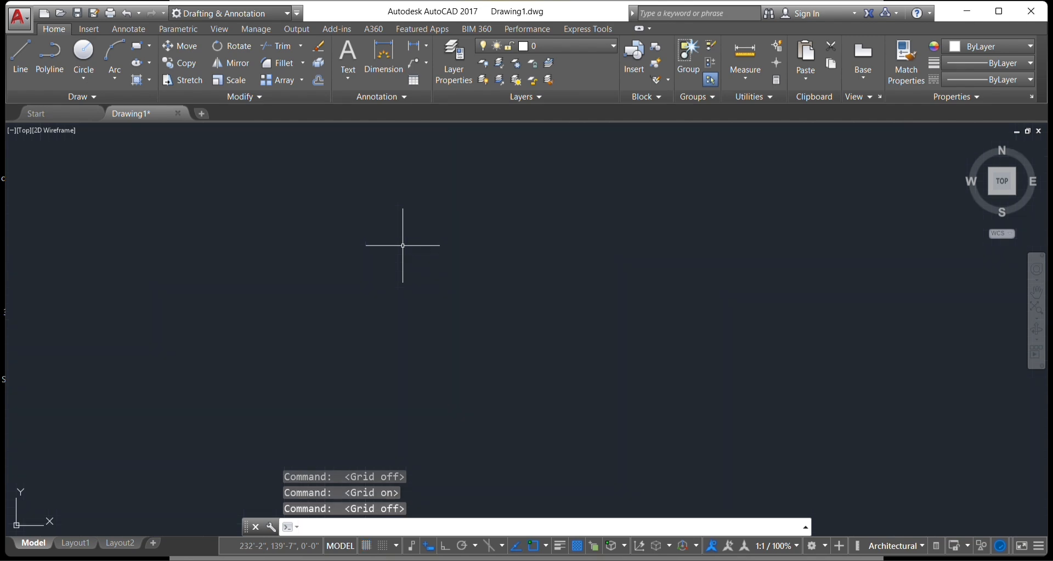
{"action": "left_click", "coordinate": [347, 232]}
{"action": "left_click", "coordinate": [398, 268]}
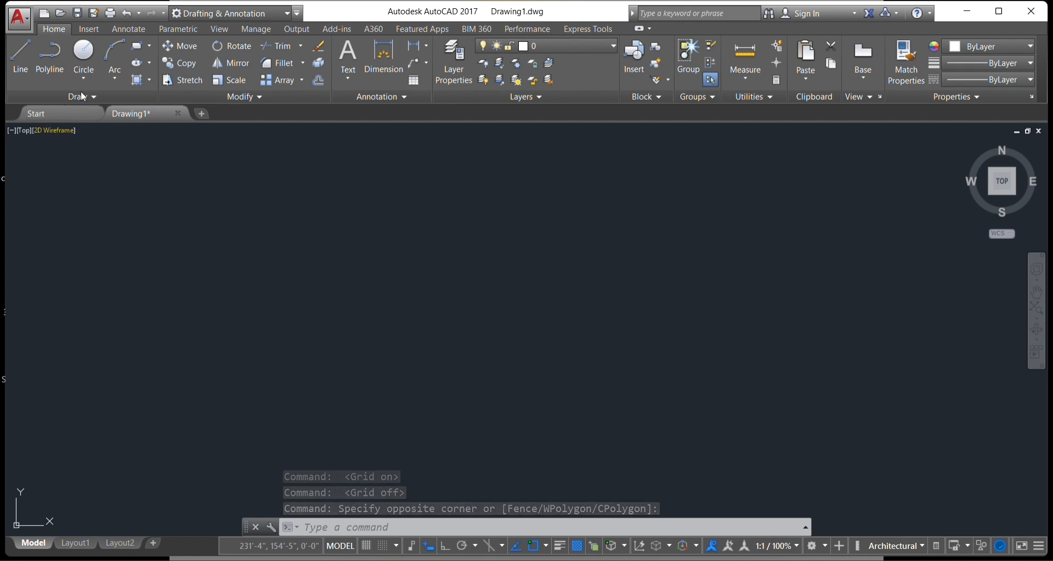
{"action": "left_click", "coordinate": [131, 29]}
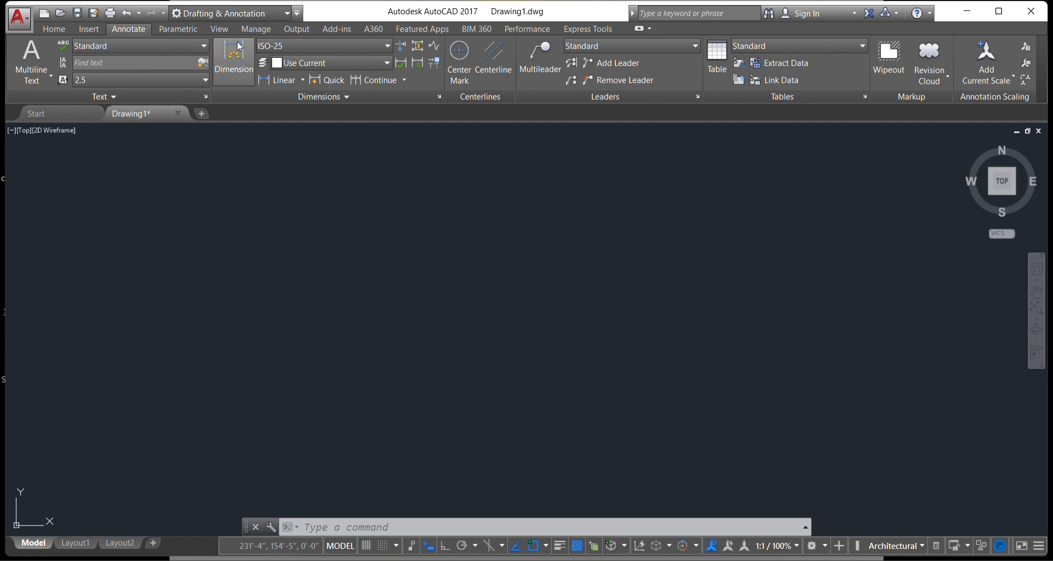
{"action": "left_click", "coordinate": [55, 28]}
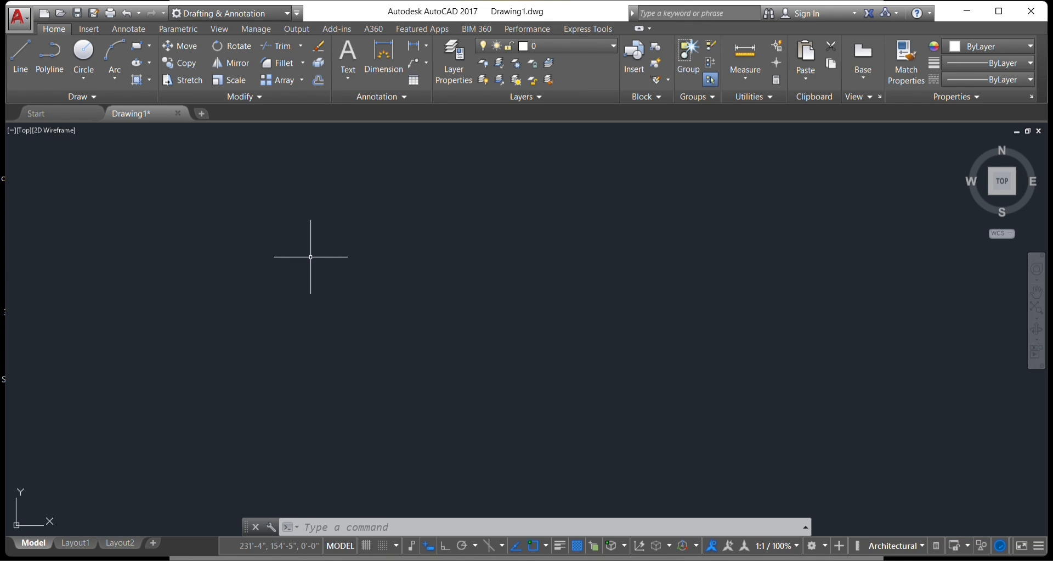
Start a line with Ortho mode turned on and undo its first picked point.
{"action": "type", "text": "L"}
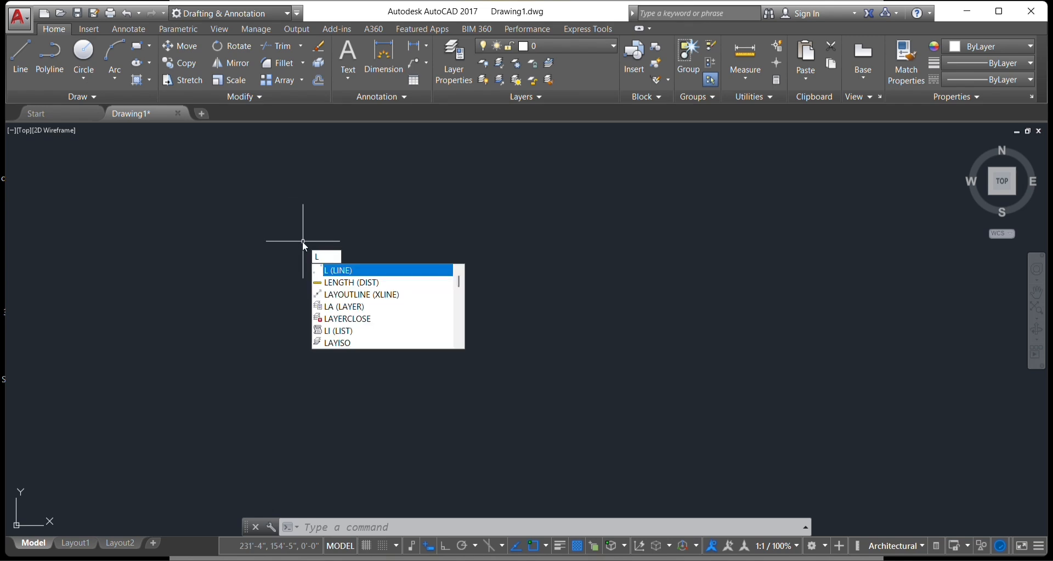
{"action": "key", "text": "Return"}
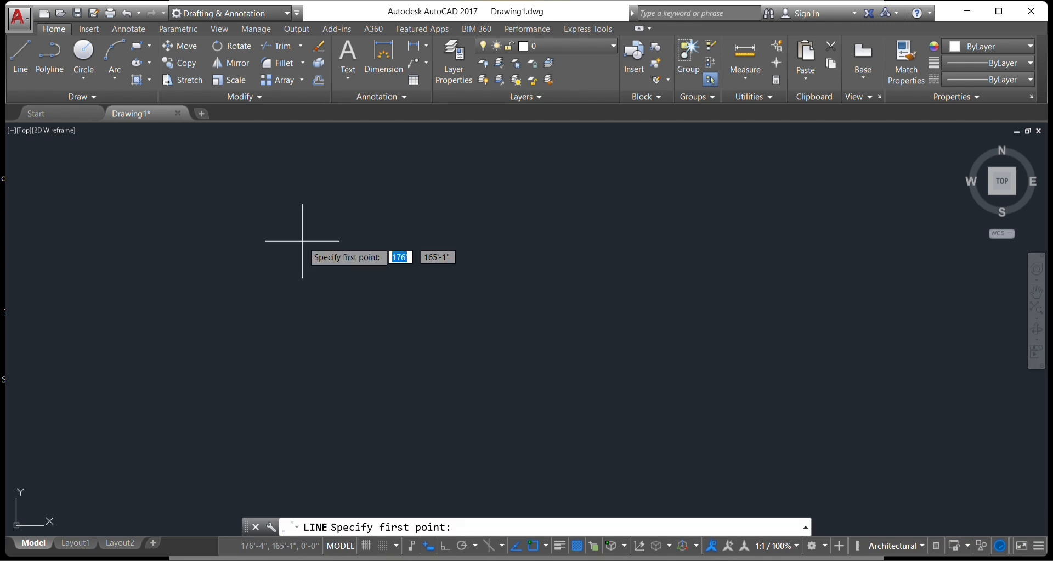
{"action": "left_click", "coordinate": [318, 216]}
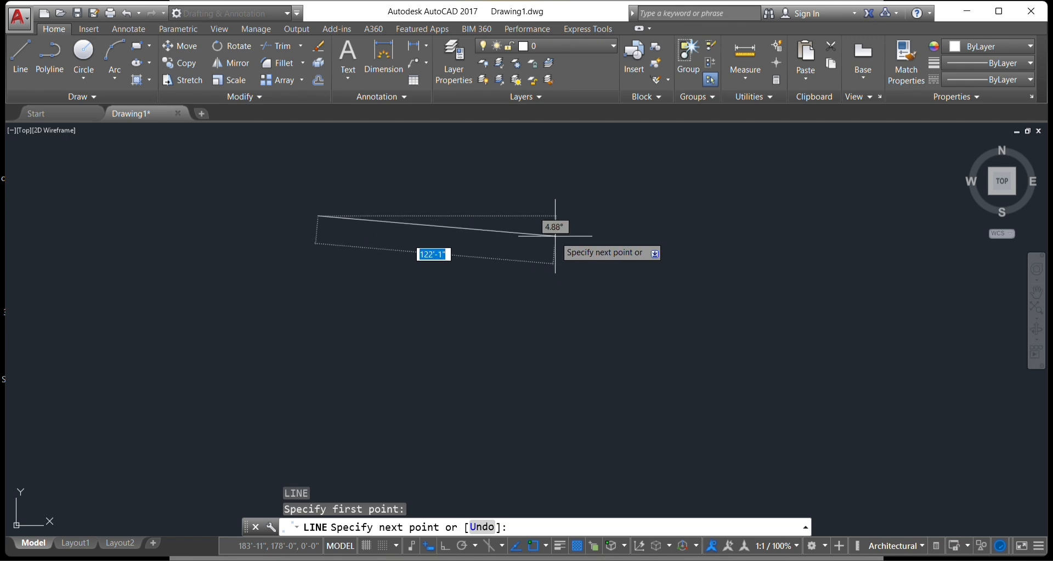
{"action": "key", "text": "F8"}
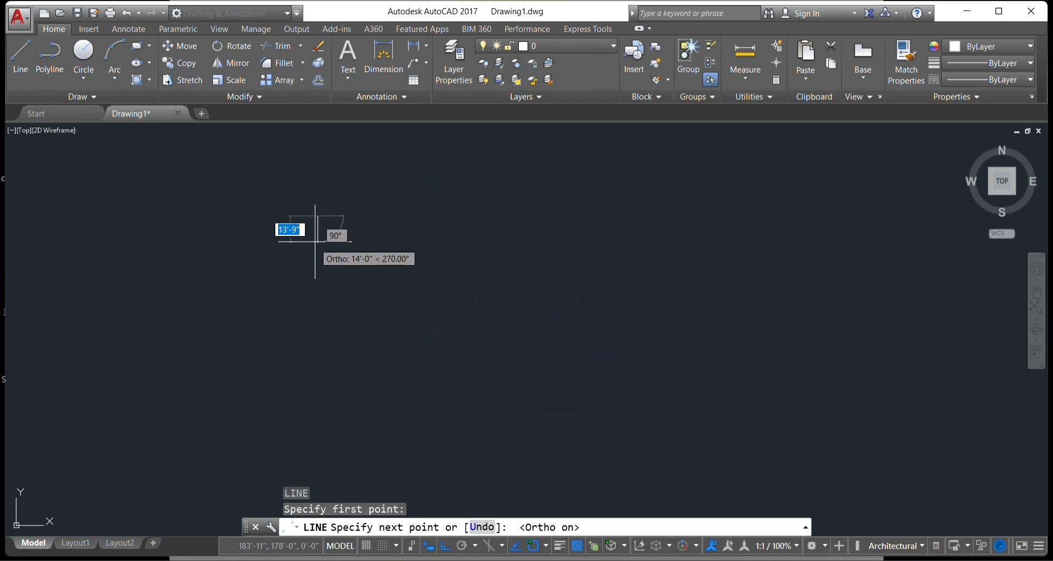
{"action": "key", "text": "ctrl+z"}
{"action": "key", "text": "ctrl+z"}
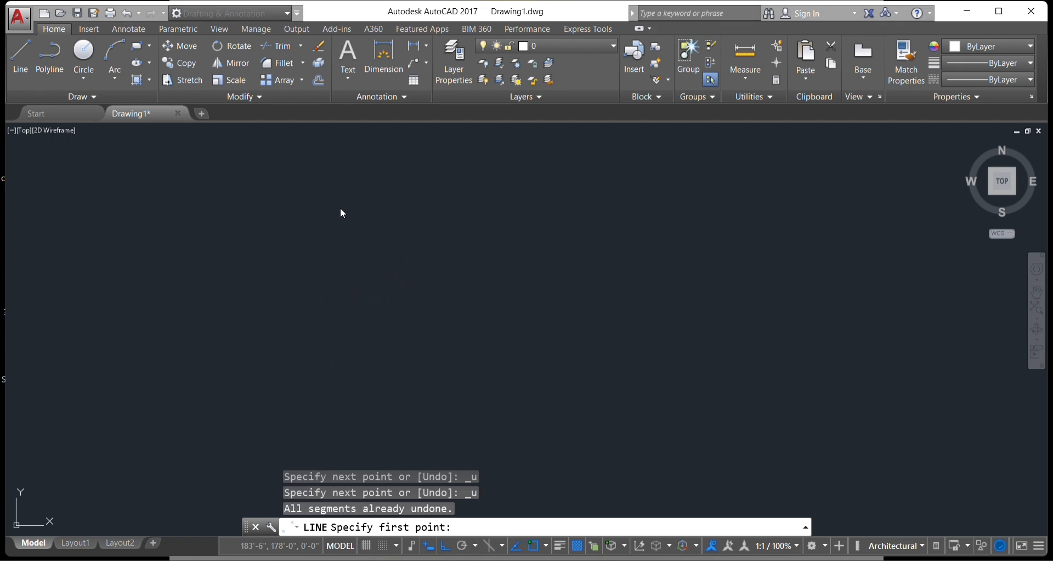